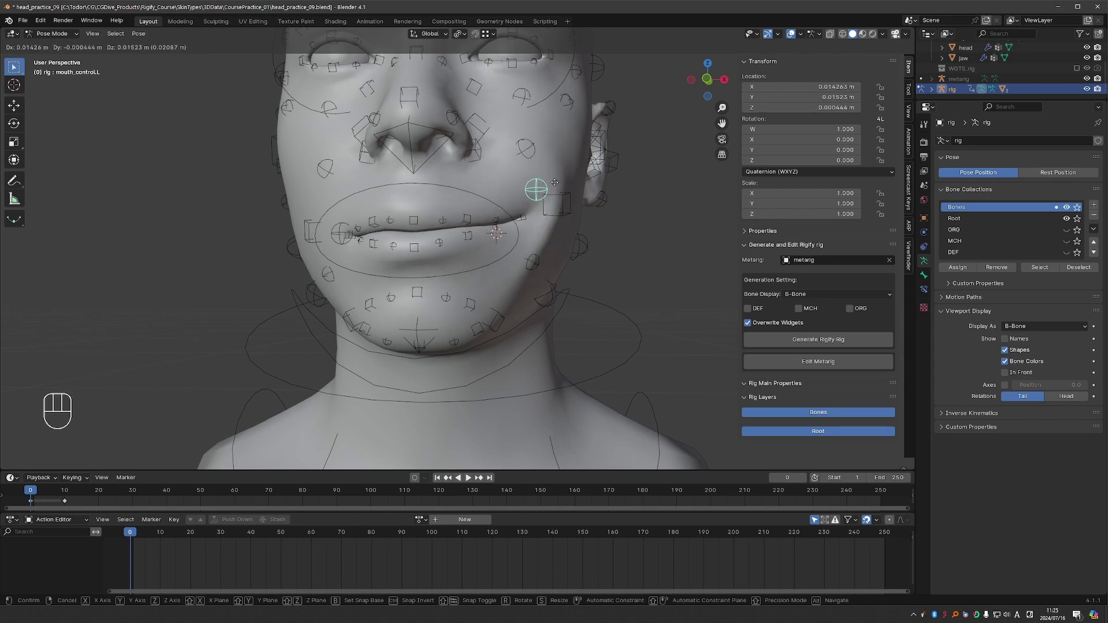
Confirm the moved mouth_control.L bone, shifting the left corner of the lips.
{"action": "left_click", "coordinate": [524, 185]}
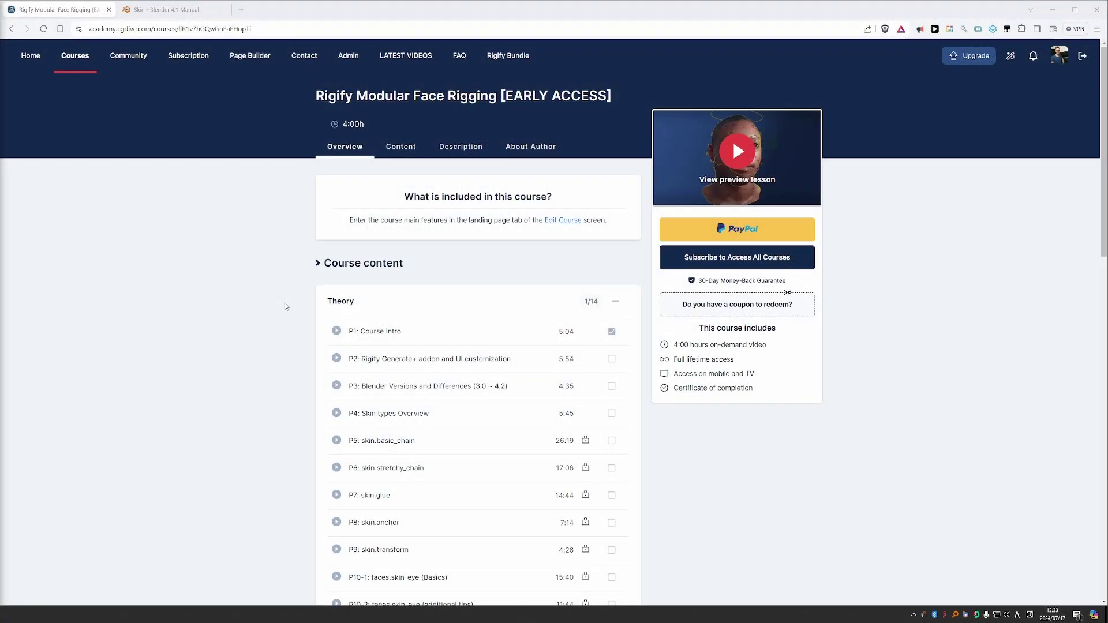
Scroll the course page past the Theory lessons down to the Fundamental Practice lessons.
{"action": "scroll", "coordinate": [284, 306], "scroll_direction": "down", "scroll_amount": 2}
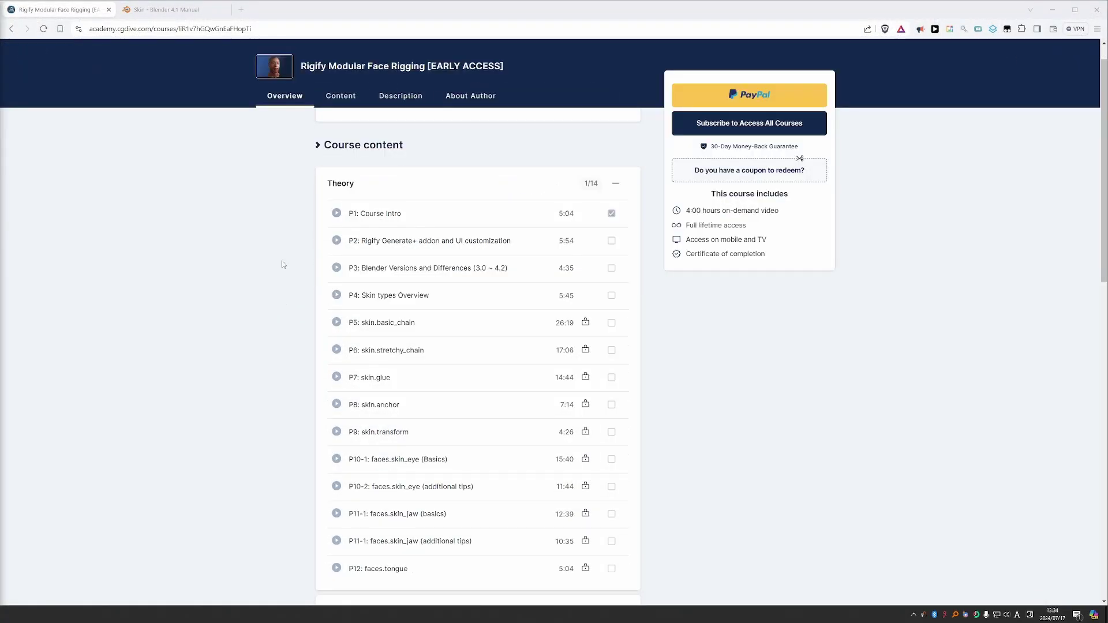
{"action": "scroll", "coordinate": [282, 265], "scroll_direction": "down", "scroll_amount": 5}
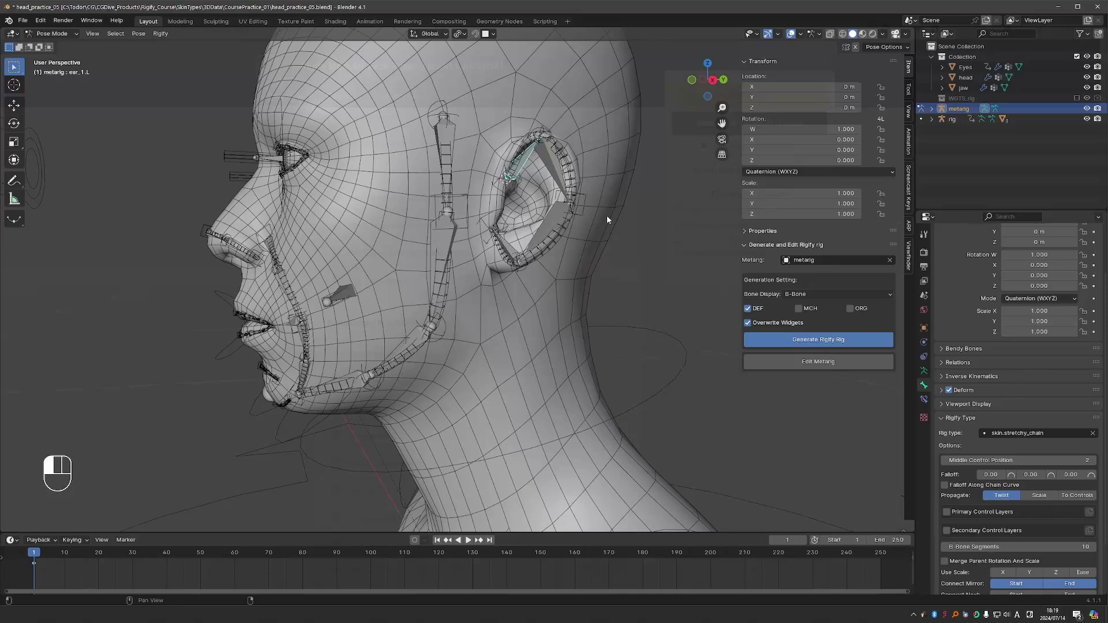
{"action": "key", "text": "Tab"}
{"action": "left_click", "coordinate": [580, 209]}
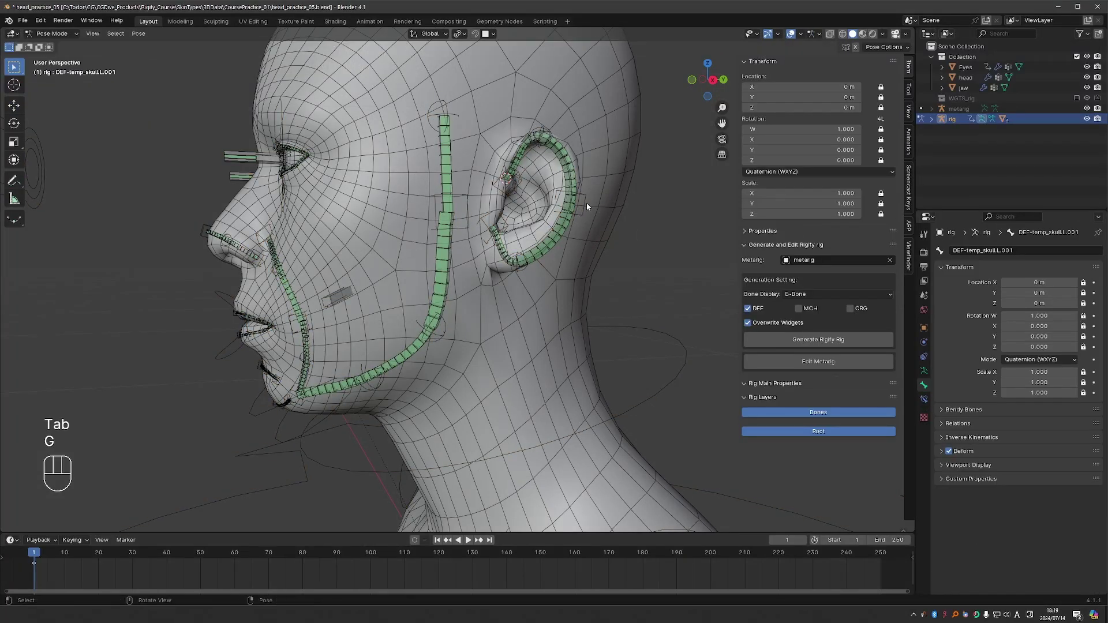
{"action": "key", "text": "g"}
{"action": "key", "text": "g"}
{"action": "left_click", "coordinate": [506, 178]}
{"action": "key", "text": "g"}
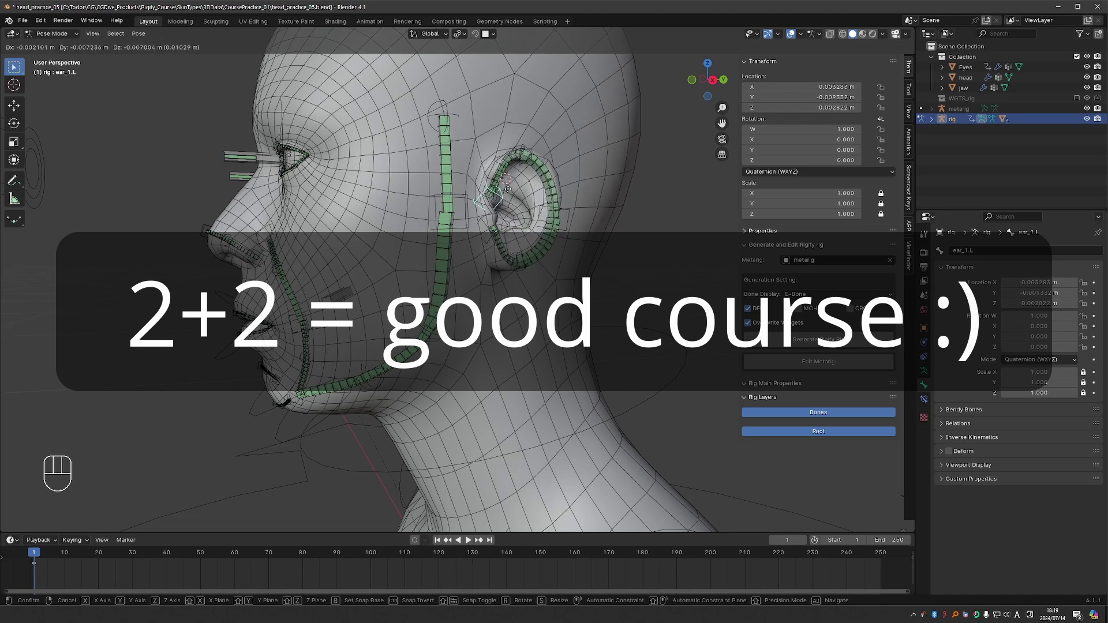
{"action": "right_click", "coordinate": [549, 202]}
{"action": "left_click", "coordinate": [493, 228]}
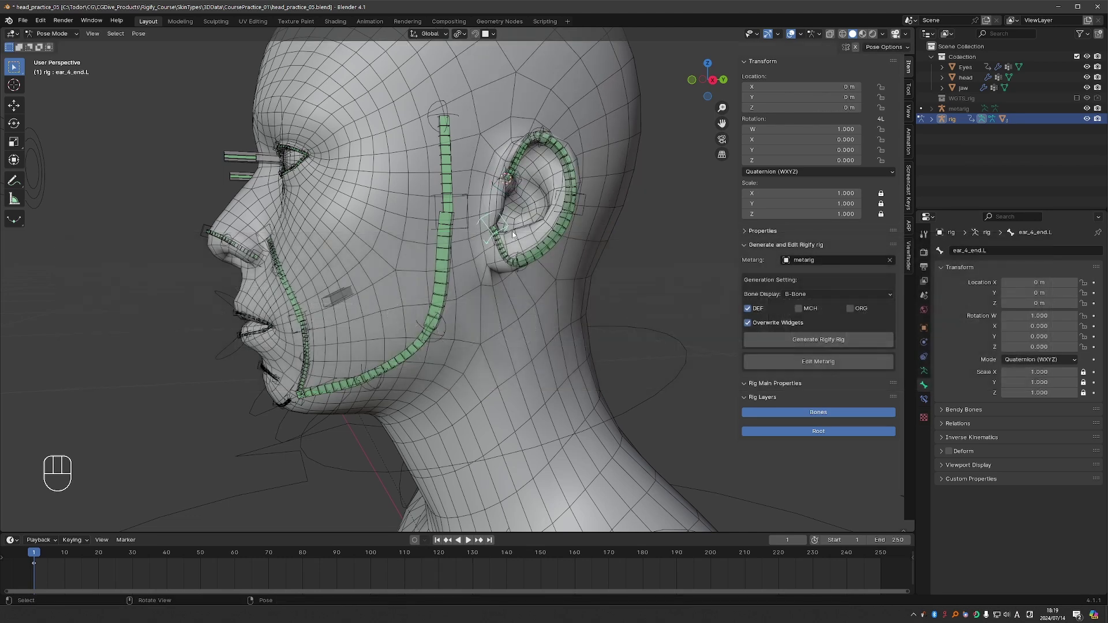
{"action": "key", "text": "g"}
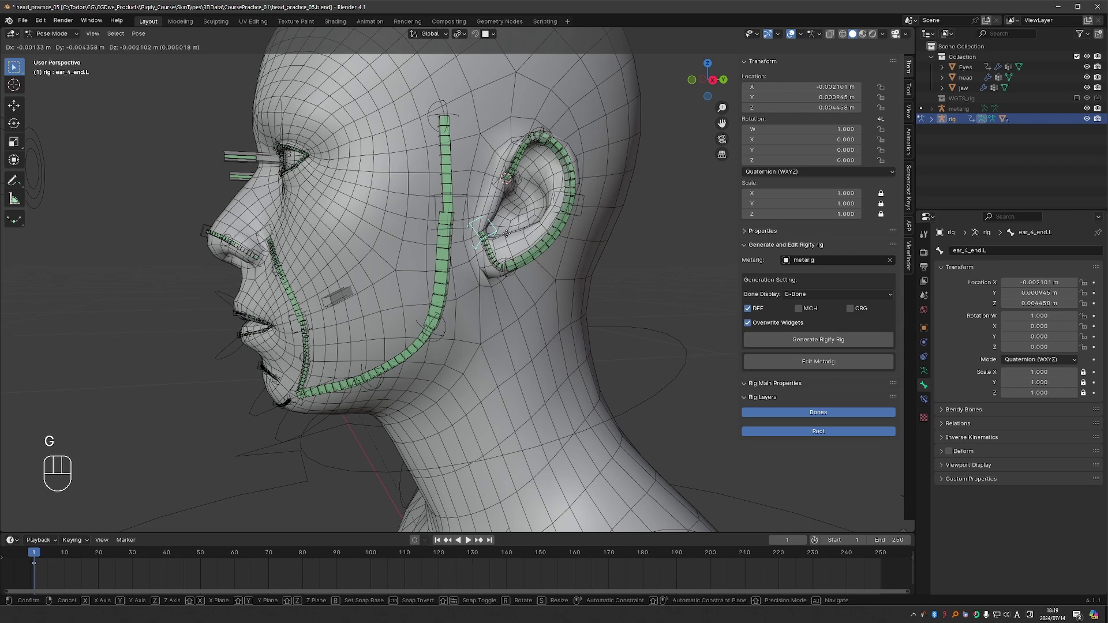
{"action": "right_click", "coordinate": [522, 271]}
{"action": "left_click", "coordinate": [526, 270]}
{"action": "key", "text": "g"}
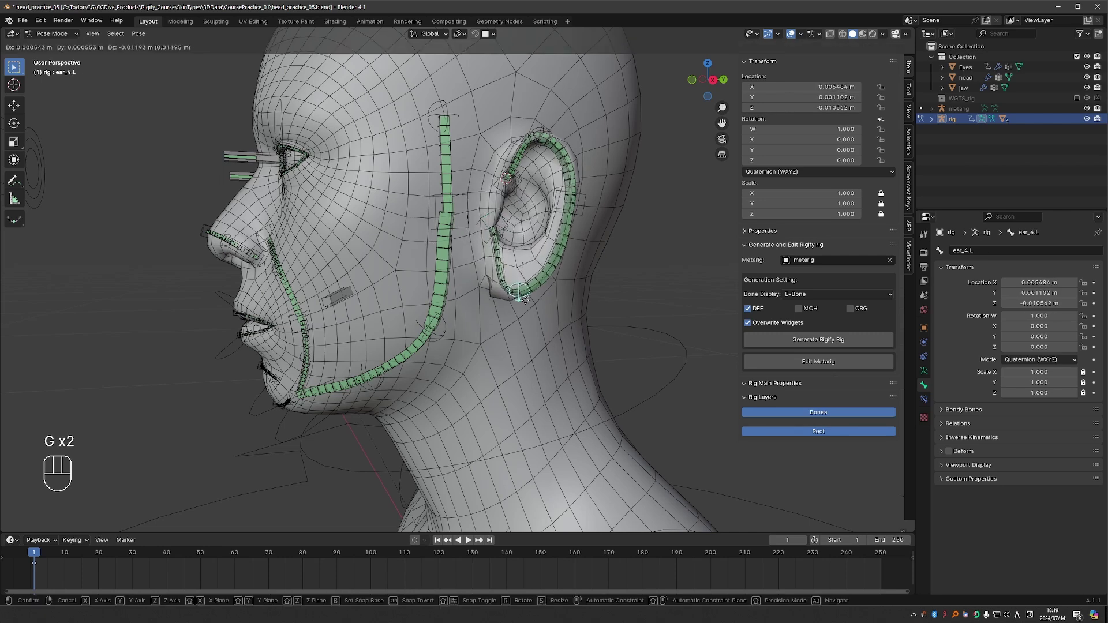
{"action": "right_click", "coordinate": [532, 295]}
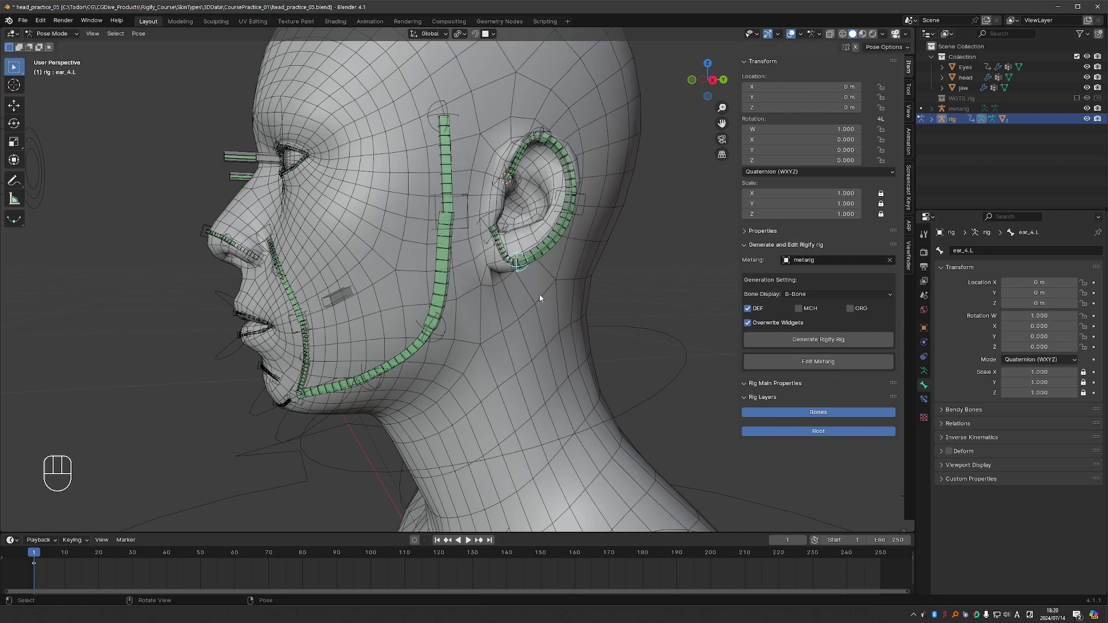
{"action": "left_click", "coordinate": [507, 182]}
{"action": "key", "text": "g"}
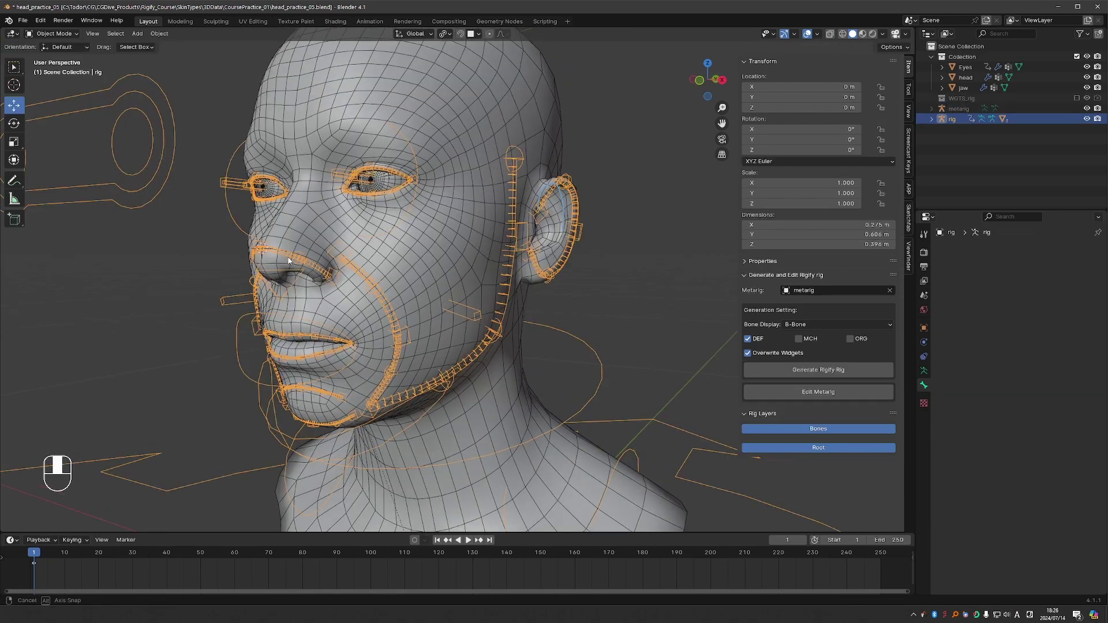
{"action": "middle_click_drag", "start_coordinate": [289, 261], "coordinate": [369, 262]}
{"action": "key", "text": "Tab"}
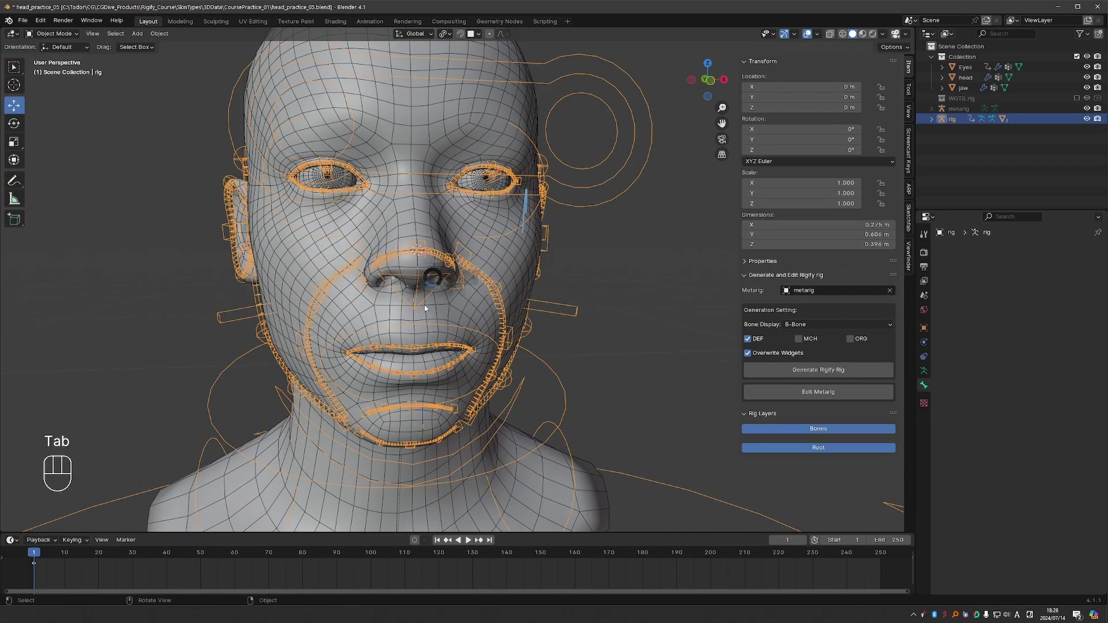
{"action": "scroll", "coordinate": [425, 271], "scroll_direction": "up", "scroll_amount": 2}
{"action": "left_click", "coordinate": [425, 268]}
{"action": "key", "text": "g"}
{"action": "right_click", "coordinate": [439, 282]}
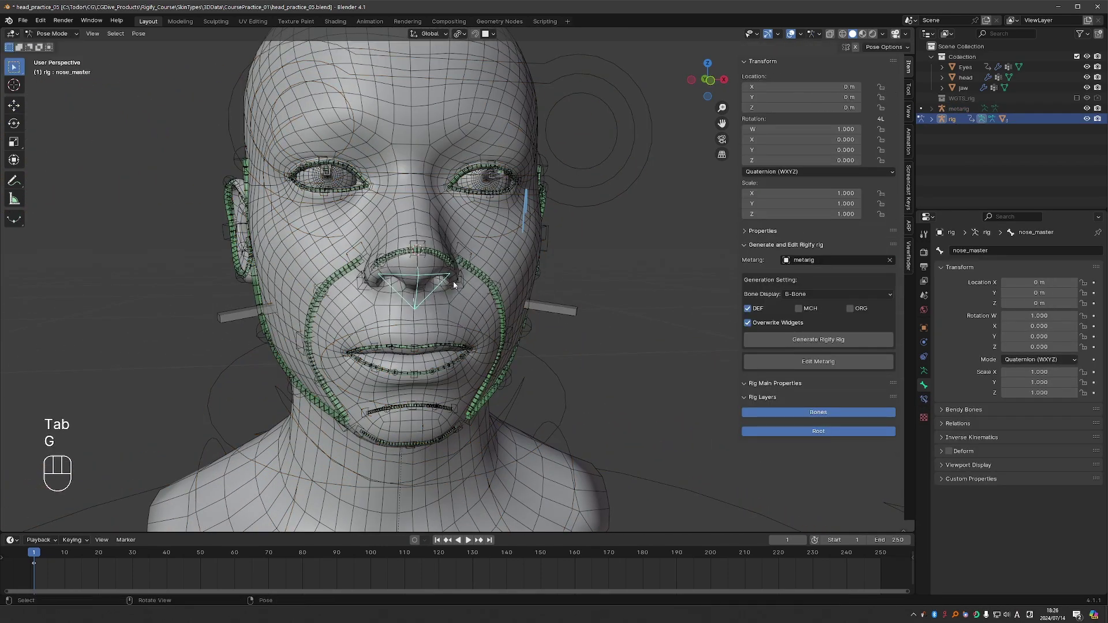
{"action": "key", "text": "r"}
{"action": "right_click", "coordinate": [456, 312]}
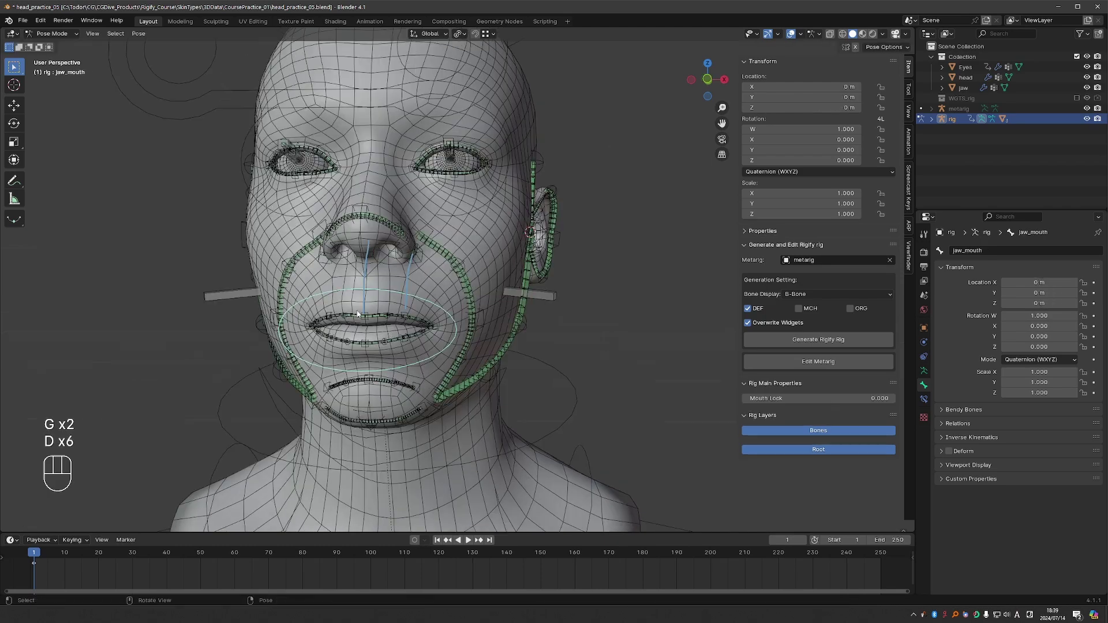
{"action": "key", "text": "d"}
{"action": "key", "text": "d"}
{"action": "key", "text": "d"}
{"action": "key", "text": "d"}
{"action": "key", "text": "d"}
{"action": "key", "text": "d"}
{"action": "key", "text": "d"}
{"action": "key", "text": "d"}
{"action": "key", "text": "d"}
{"action": "key", "text": "d"}
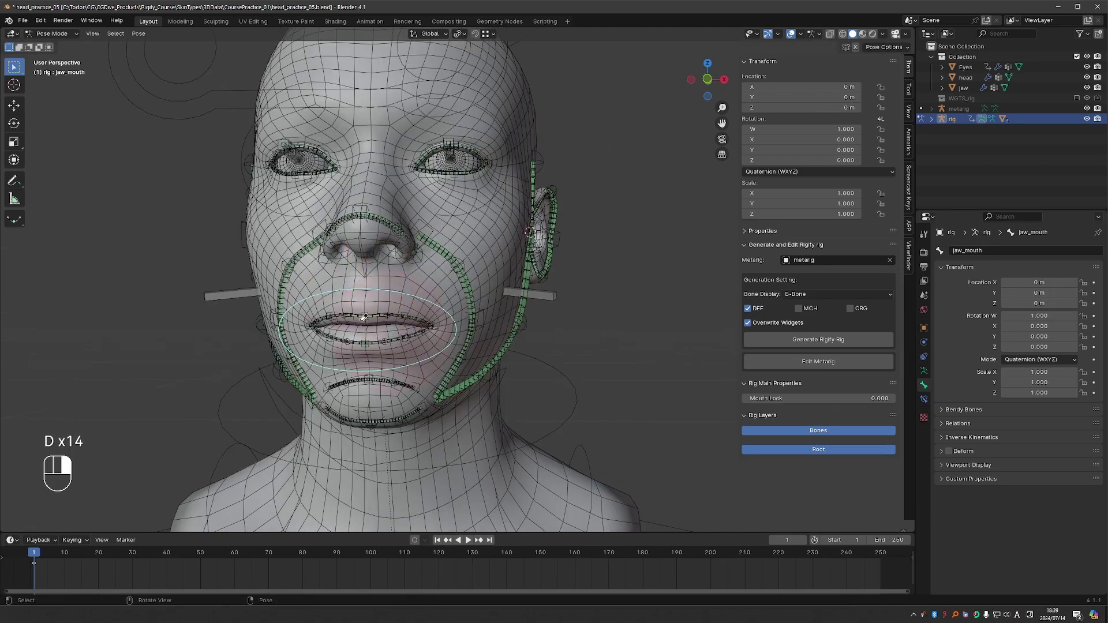
{"action": "key", "text": "g"}
{"action": "key", "text": "r"}
{"action": "key", "text": "g"}
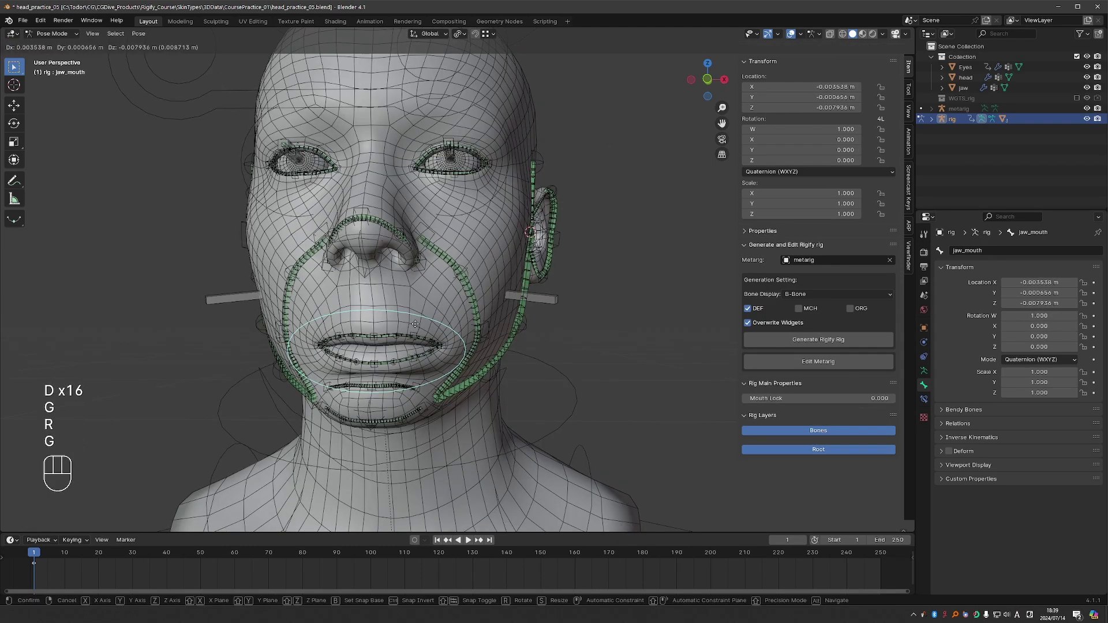
{"action": "right_click", "coordinate": [440, 372]}
{"action": "scroll", "coordinate": [439, 372], "scroll_direction": "down", "scroll_amount": 3}
{"action": "middle_click_drag", "start_coordinate": [439, 373], "coordinate": [508, 369]}
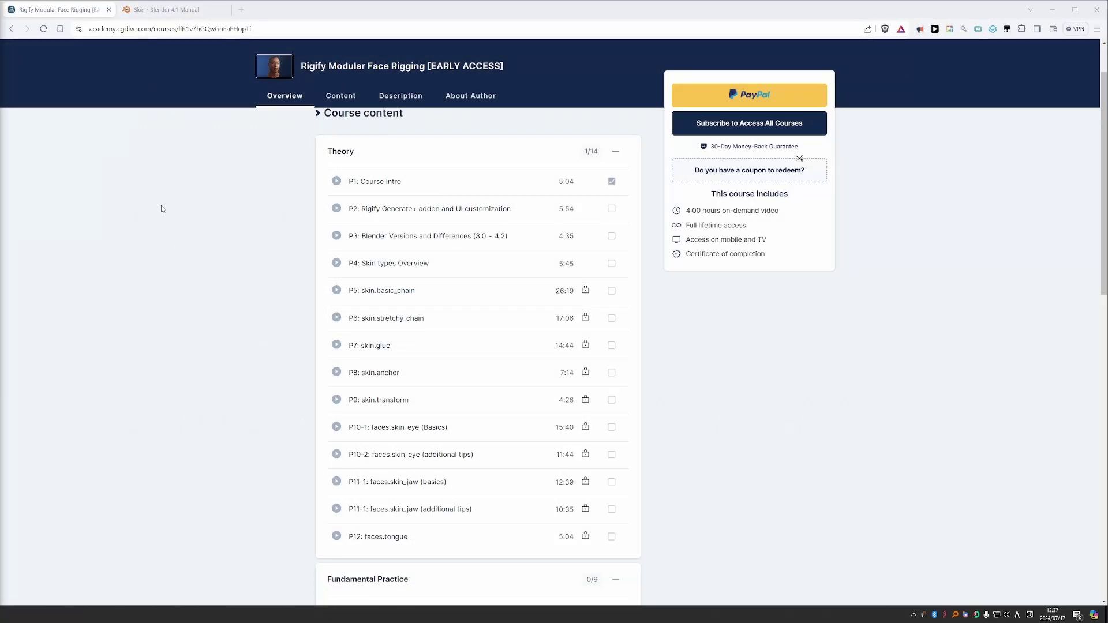
Switch to the manual's Skin page, start at the top, and highlight the introductory paragraphs.
{"action": "left_click", "coordinate": [164, 9]}
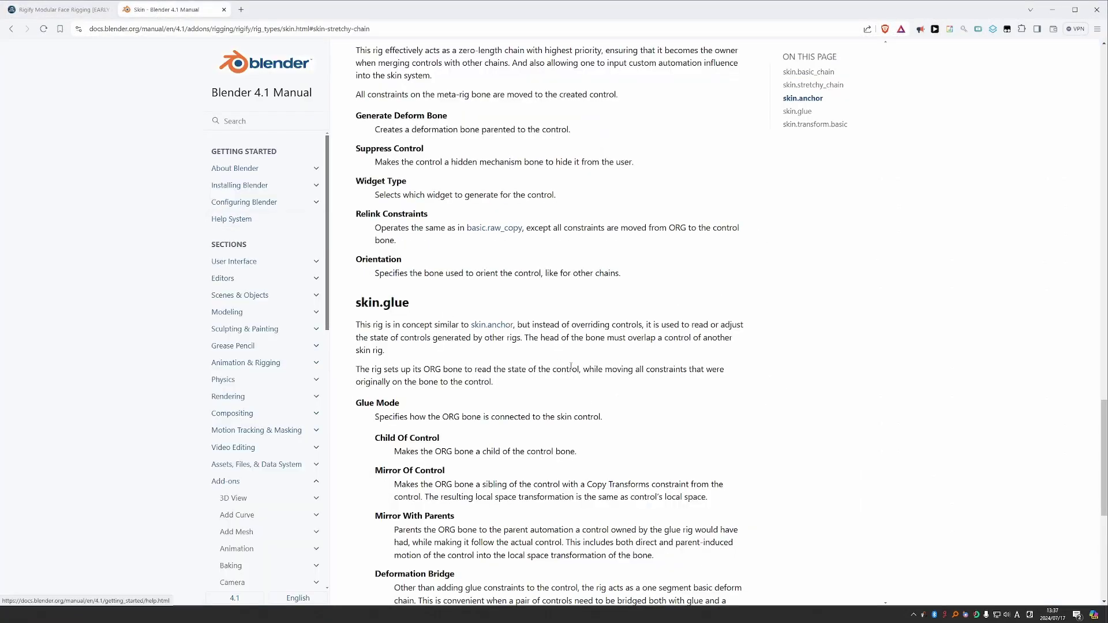
{"action": "key", "text": "Home"}
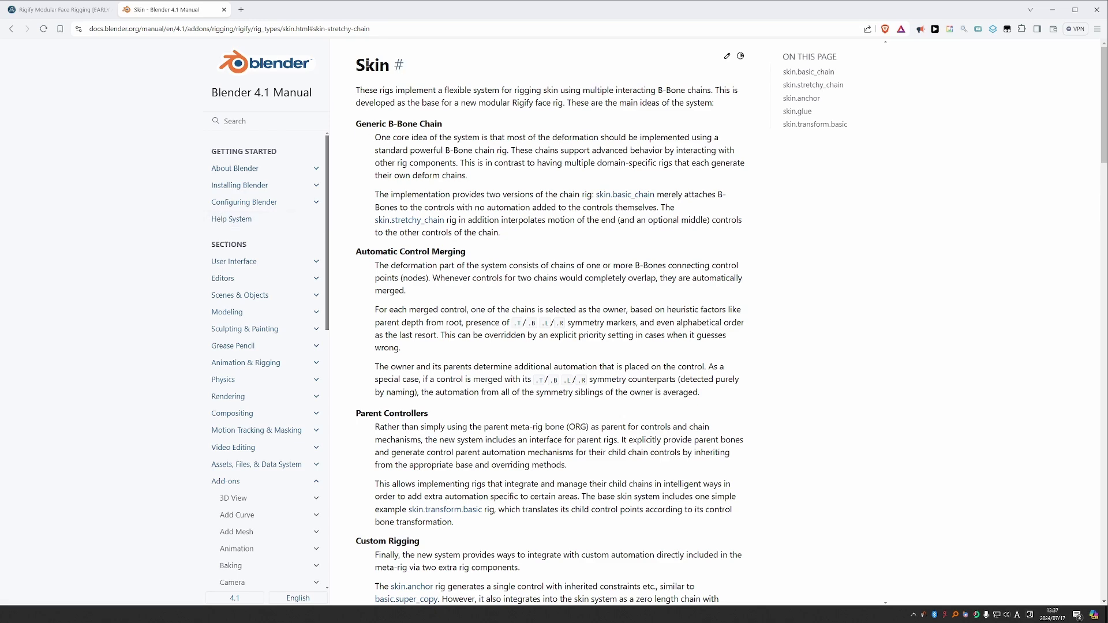
{"action": "left_click_drag", "start_coordinate": [357, 85], "coordinate": [551, 366]}
{"action": "left_click", "coordinate": [552, 367]}
Scroll through the skin.anchor description down to skin.glue and its Glue Mode options.
{"action": "scroll", "coordinate": [460, 367], "scroll_direction": "down", "scroll_amount": 8}
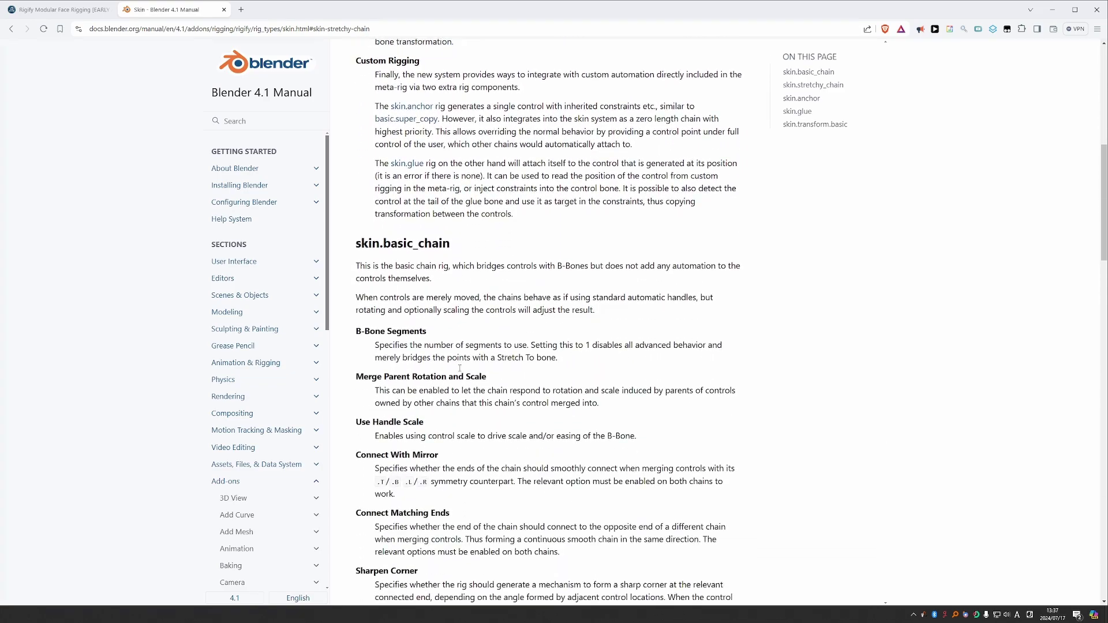
{"action": "scroll", "coordinate": [460, 367], "scroll_direction": "down", "scroll_amount": 15}
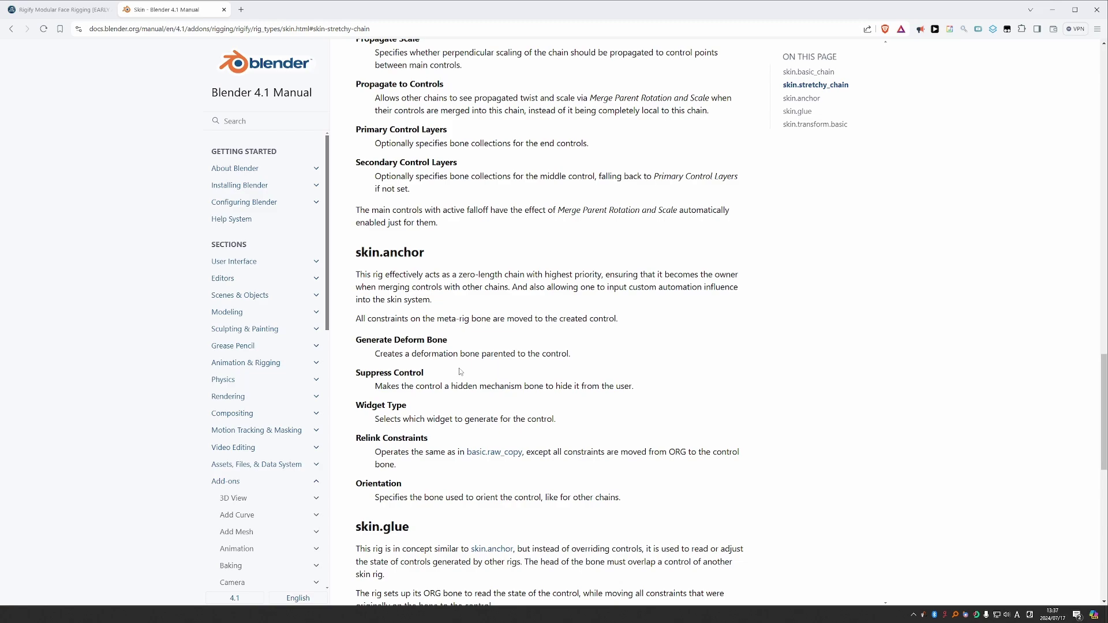
{"action": "left_click_drag", "start_coordinate": [579, 287], "coordinate": [590, 287]}
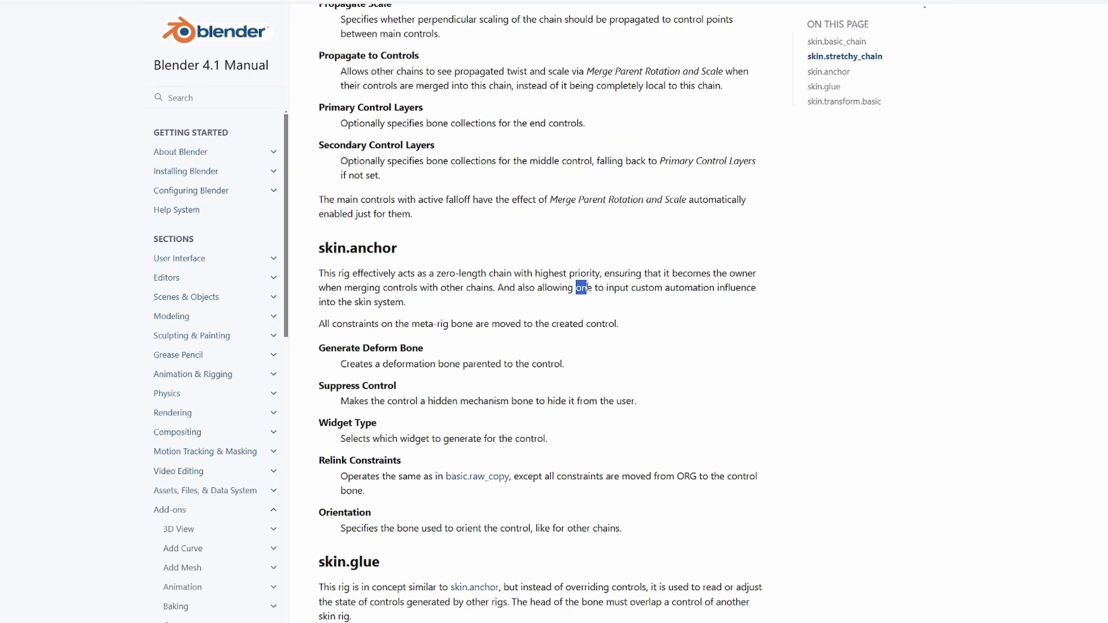
{"action": "left_click", "coordinate": [566, 345]}
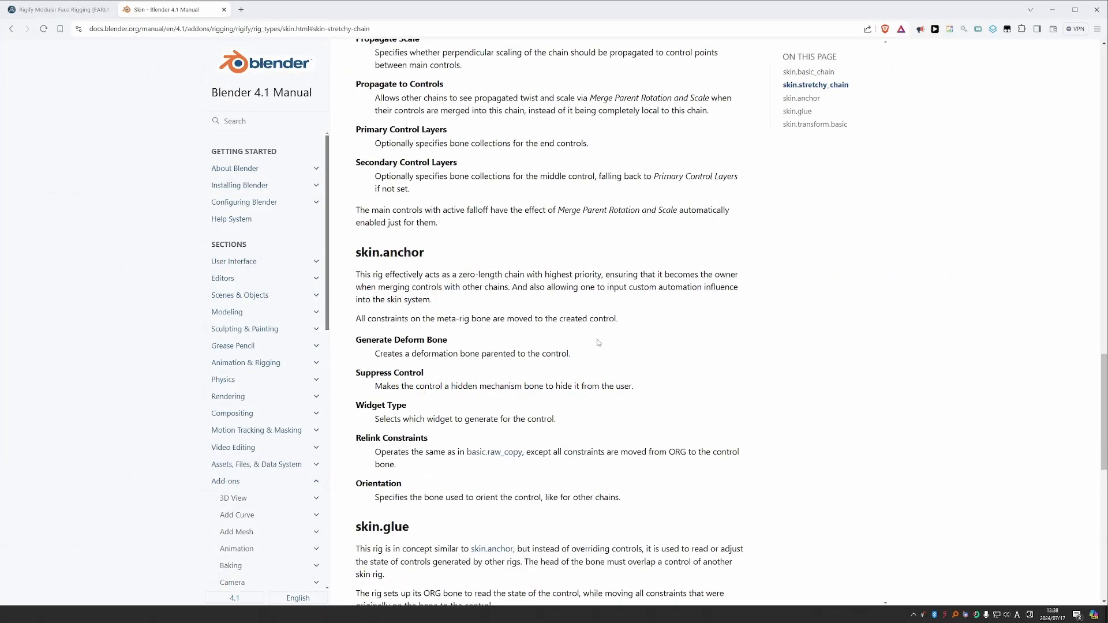
{"action": "scroll", "coordinate": [598, 343], "scroll_direction": "down", "scroll_amount": 3}
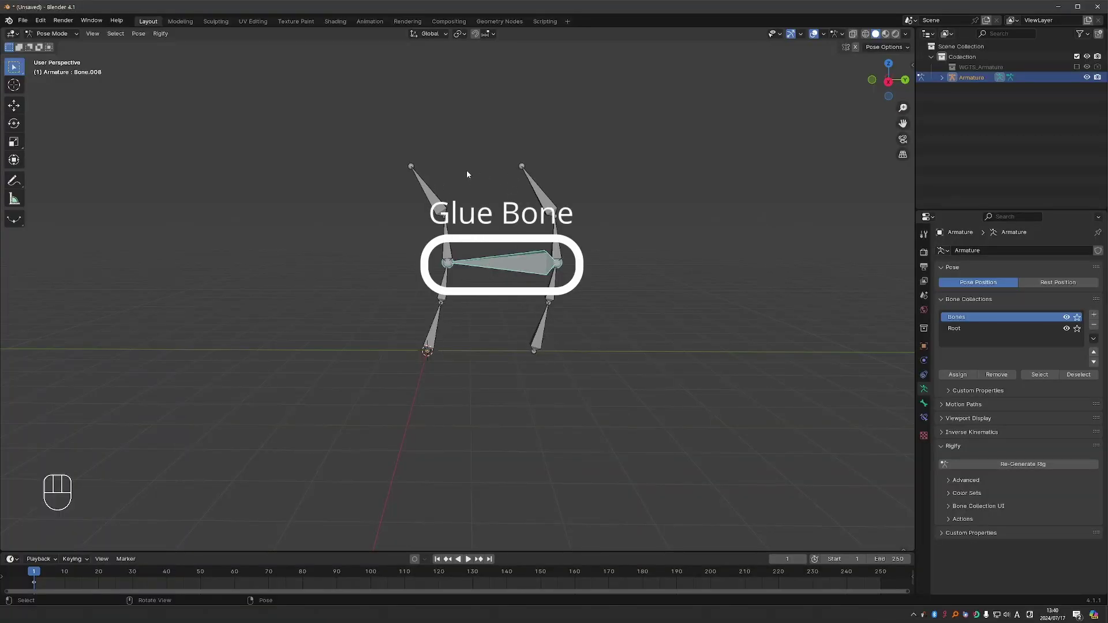
Re-generate the glue-bone armature into RIG-Armature and move its control so the chains follow.
{"action": "left_click", "coordinate": [981, 464]}
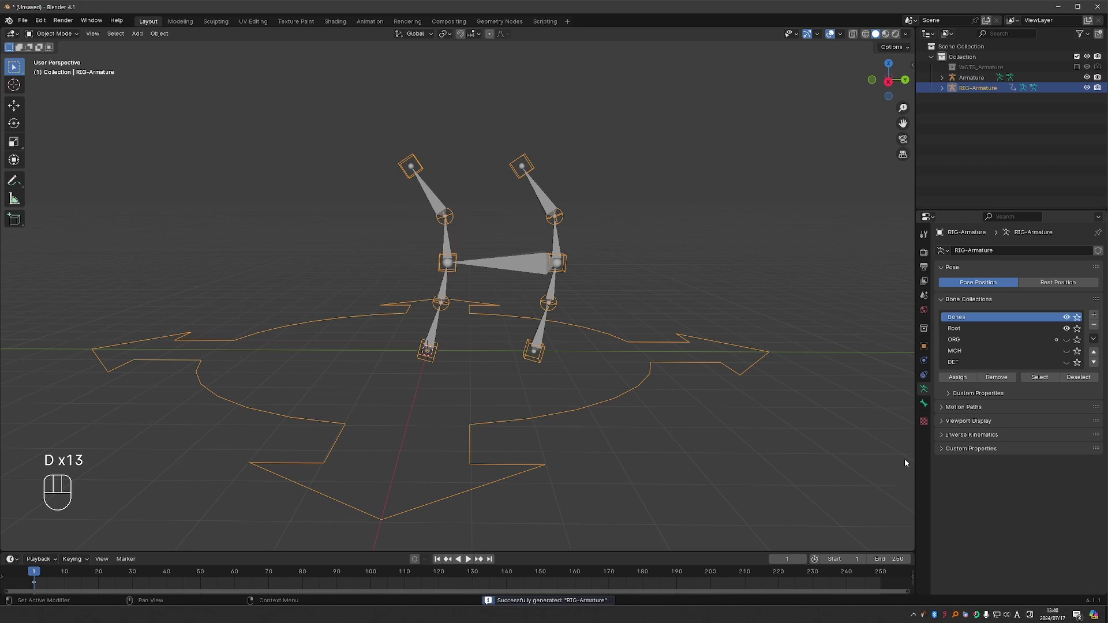
{"action": "key", "text": "ctrl+Tab"}
{"action": "left_click_drag", "start_coordinate": [448, 264], "coordinate": [562, 254]}
{"action": "key", "text": "g"}
{"action": "key", "text": "g"}
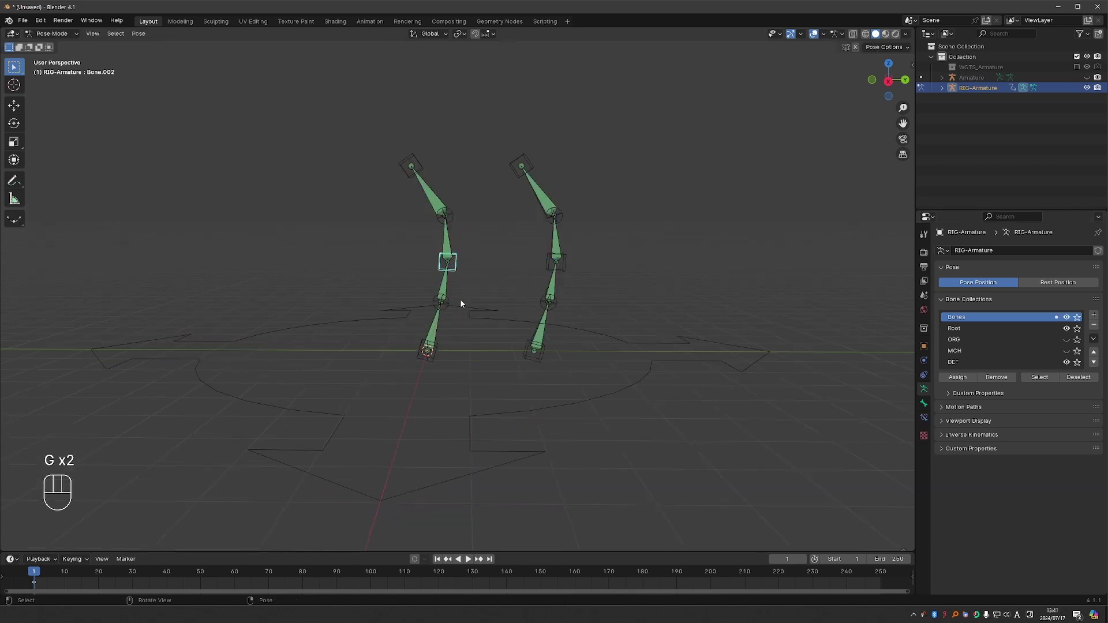
{"action": "key", "text": "g"}
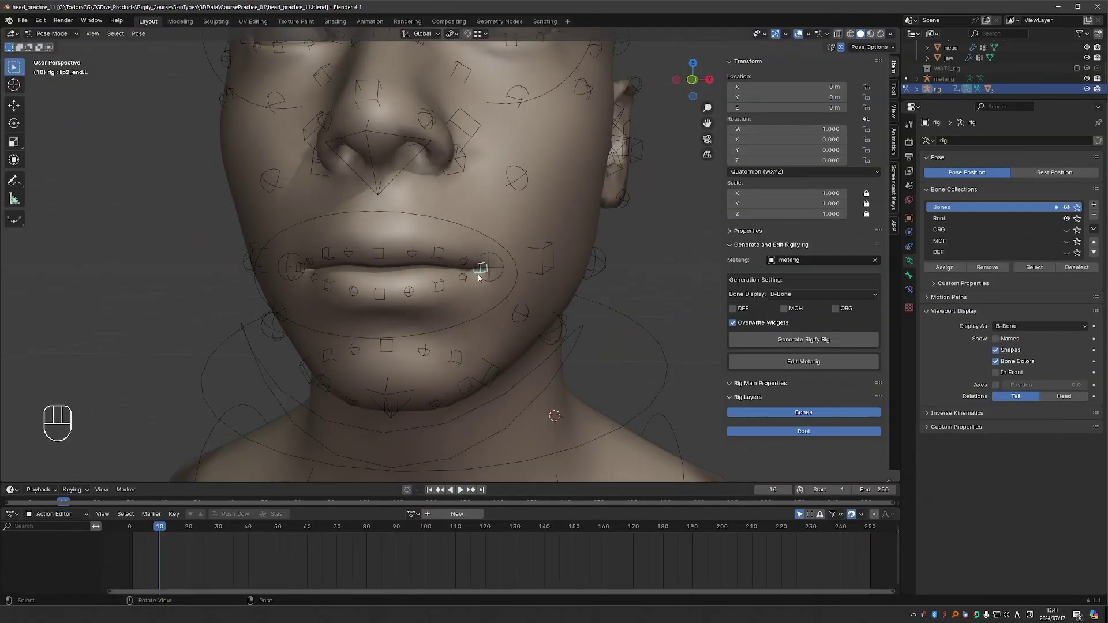
On the face rig, pull the lip2.end.L corner bone up and outward.
{"action": "middle_click_drag", "start_coordinate": [479, 277], "coordinate": [443, 261]}
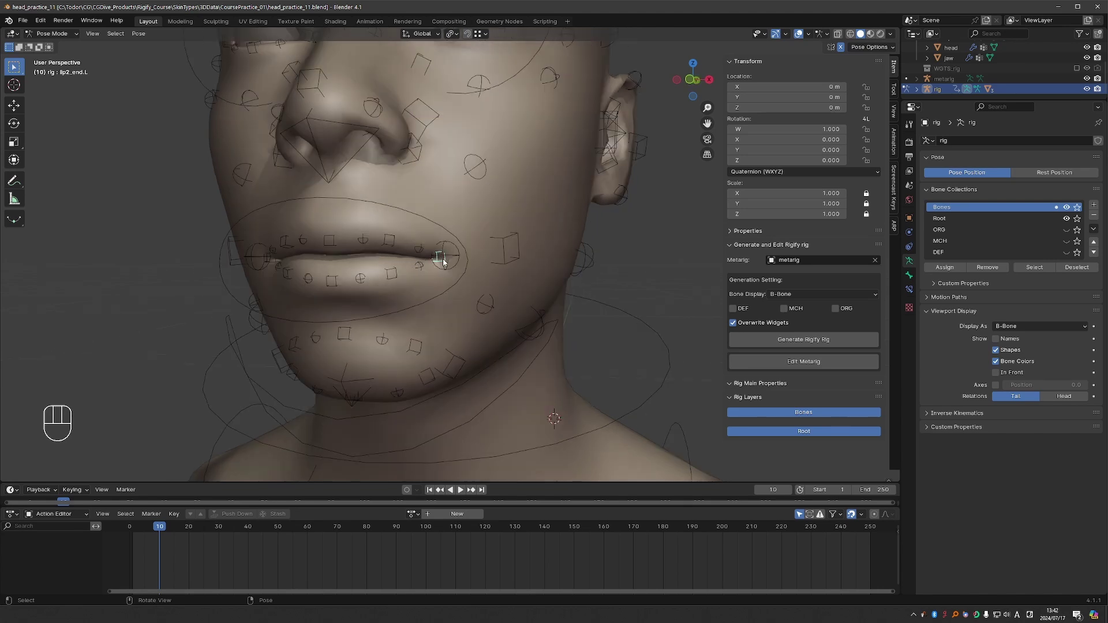
{"action": "key", "text": "g"}
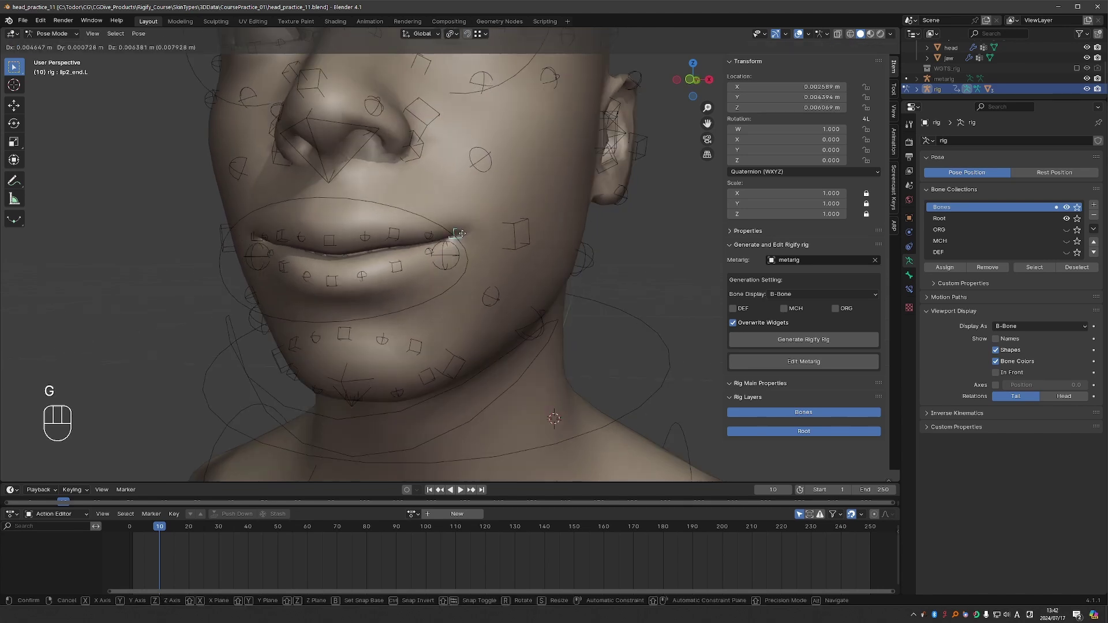
{"action": "left_click", "coordinate": [461, 233]}
{"action": "mouse_move", "coordinate": [433, 132]}
{"action": "left_mouse_down"}
{"action": "mouse_move", "coordinate": [495, 176]}
{"action": "mouse_move", "coordinate": [510, 265]}
{"action": "left_mouse_up"}
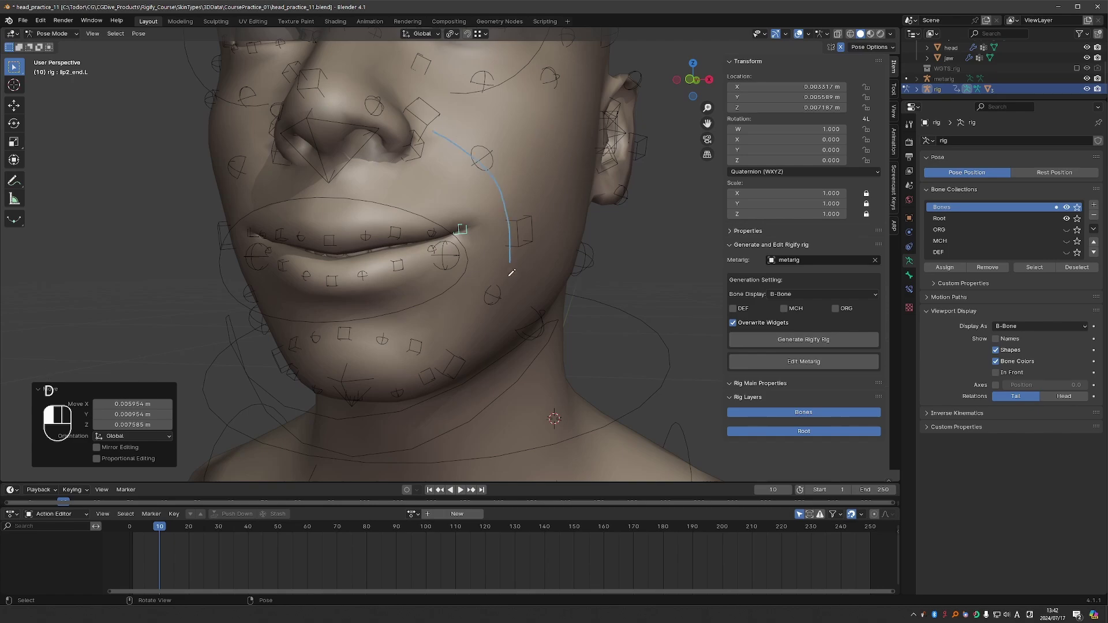
{"action": "right_click_drag", "start_coordinate": [494, 300], "coordinate": [453, 145]}
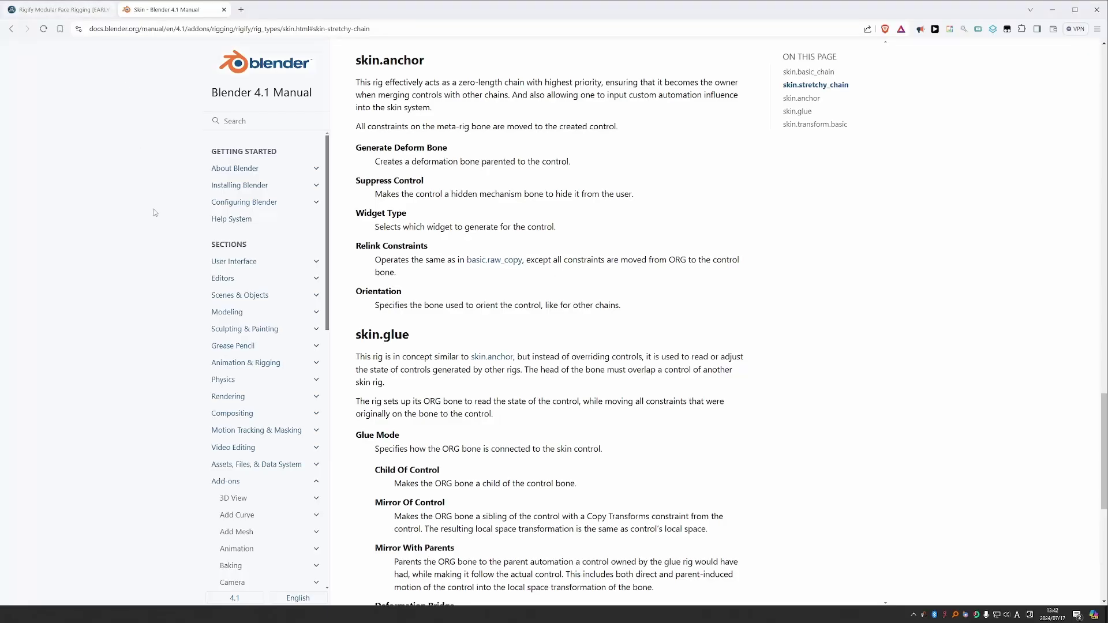
Switch to the Rigify Modular Face Rigging course tab with its Theory lesson list.
{"action": "left_click", "coordinate": [61, 10]}
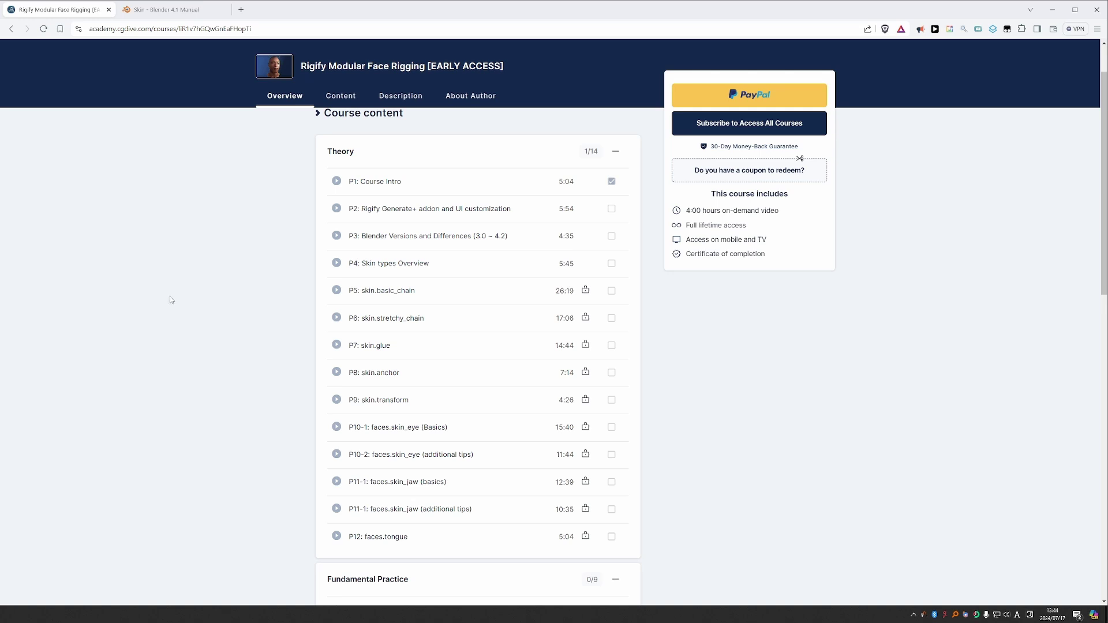
Open the P2 Rigify Generate+ lesson, open and close the question form, then return to All Courses.
{"action": "left_click", "coordinate": [395, 209]}
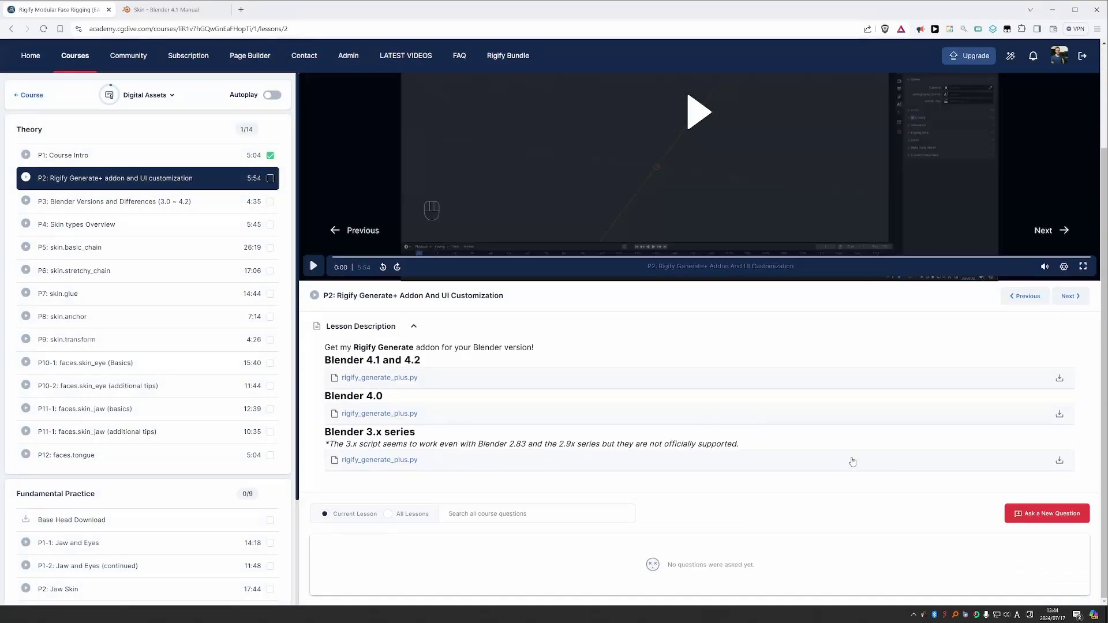
{"action": "left_click", "coordinate": [1048, 514]}
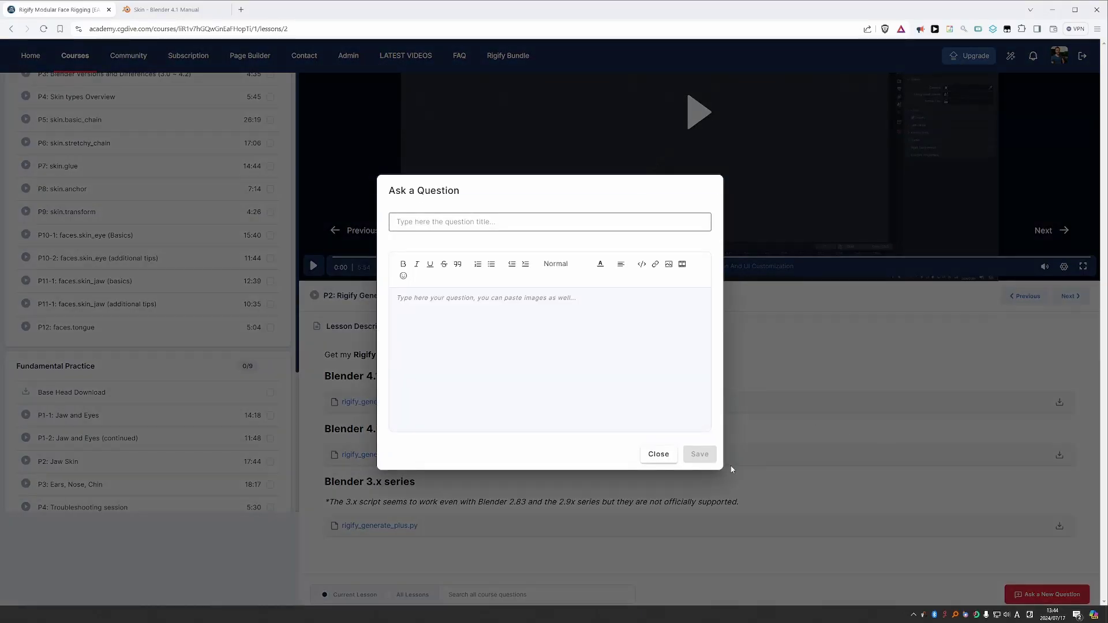
{"action": "left_click", "coordinate": [658, 455]}
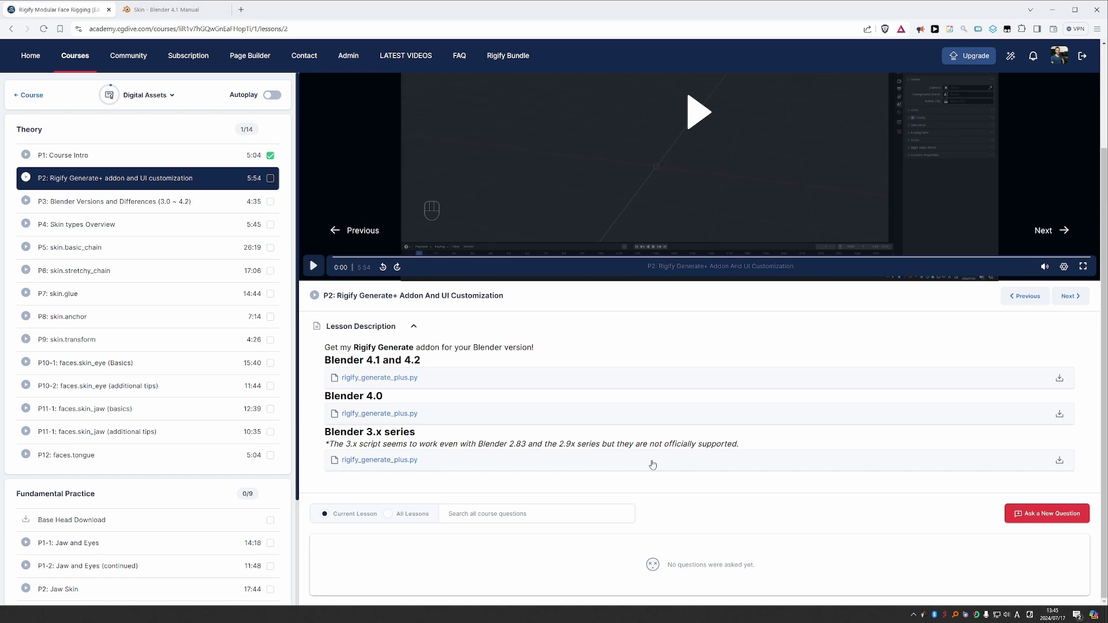
{"action": "key", "text": "alt+Left"}
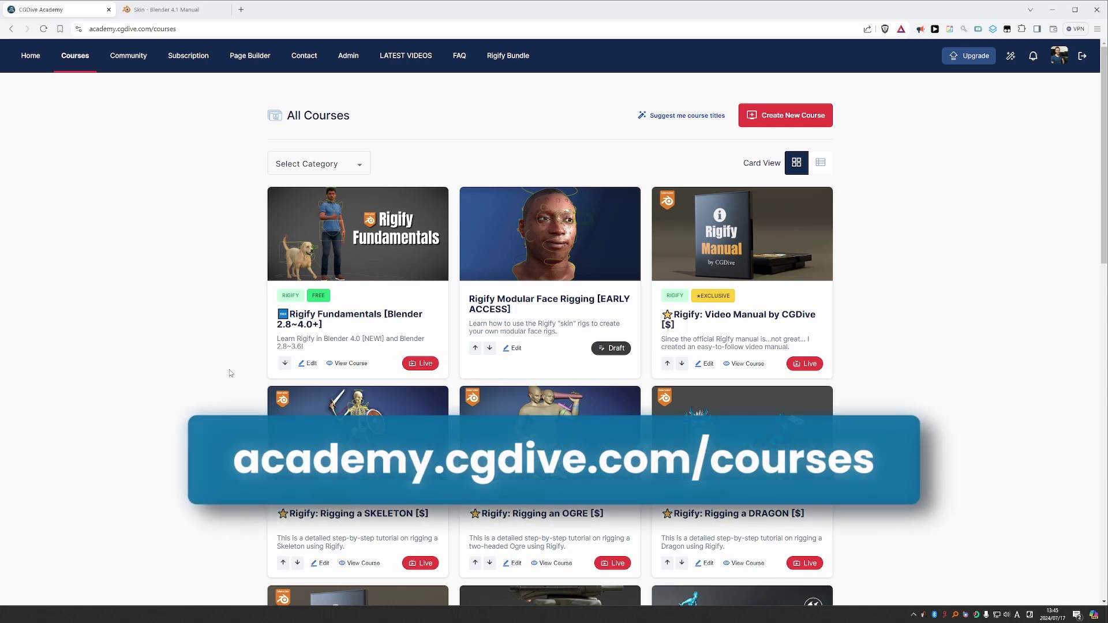
{"action": "left_click", "coordinate": [543, 237]}
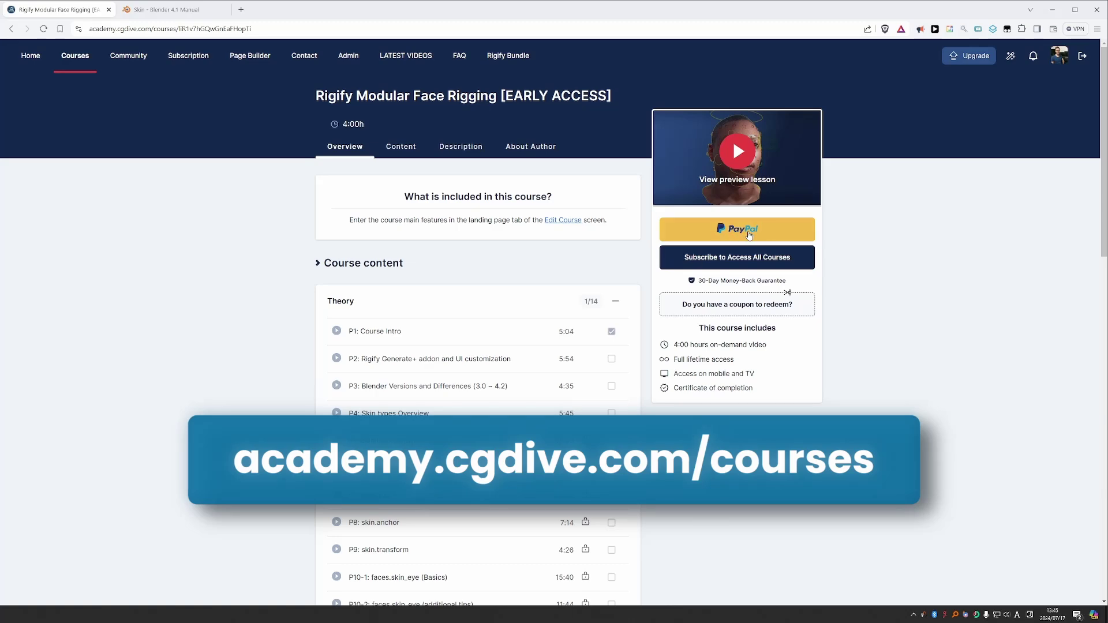
{"action": "left_click", "coordinate": [750, 256]}
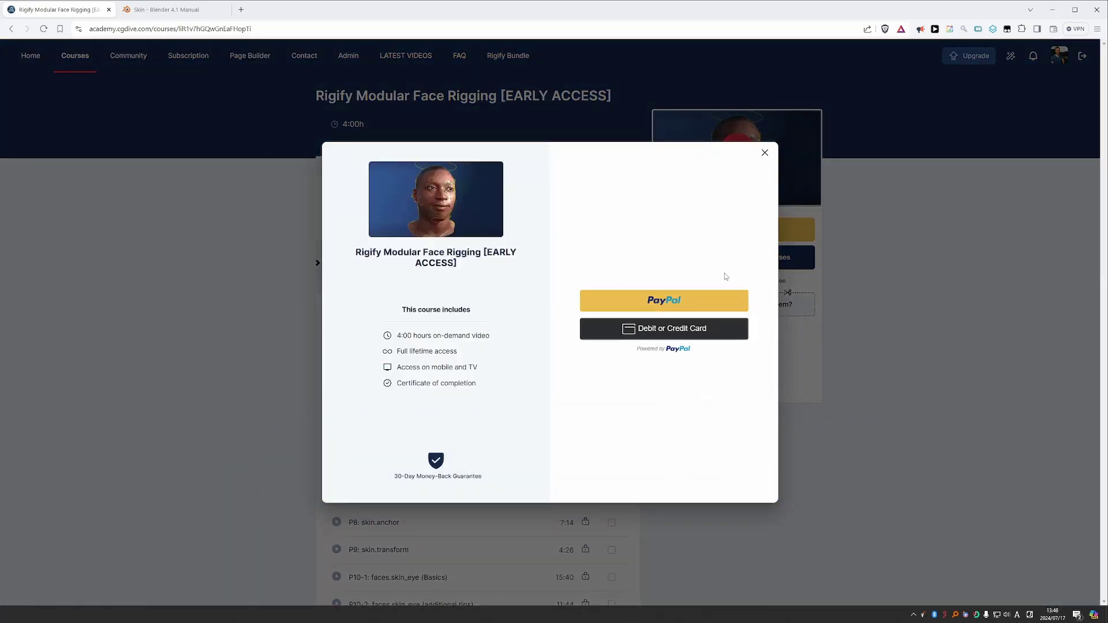
{"action": "left_click", "coordinate": [765, 152]}
{"action": "left_click", "coordinate": [734, 260]}
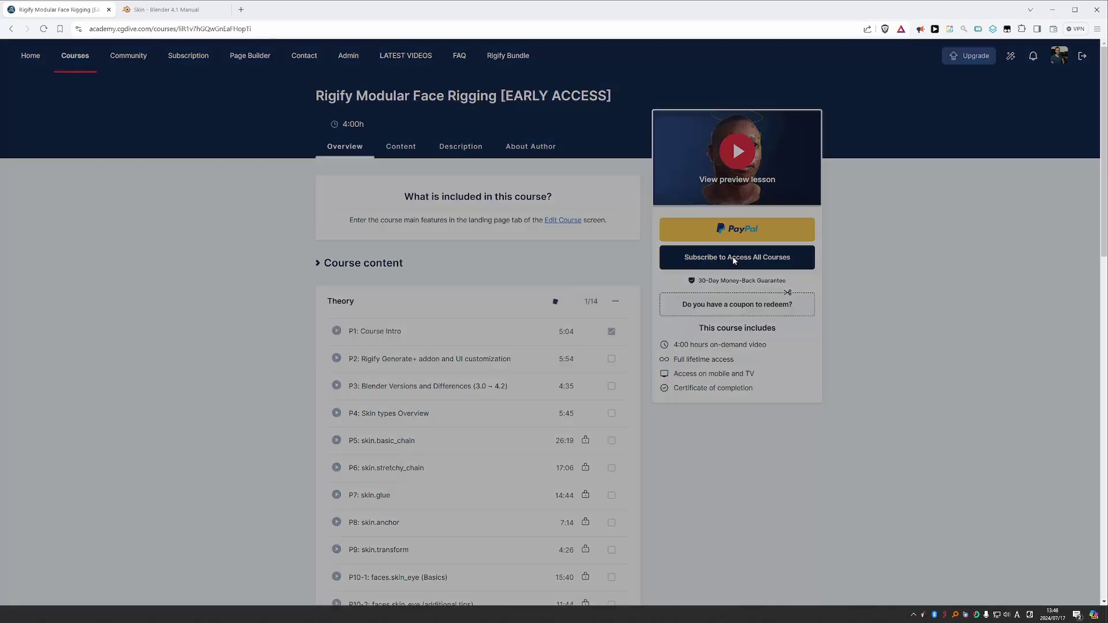